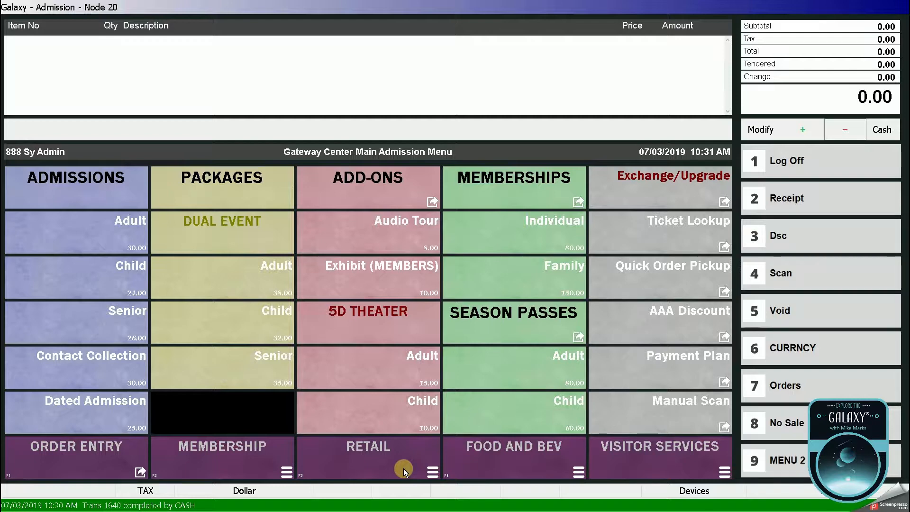
Scan the family membership number, admit one adult and one child, then return to point of sale.
{"action": "left_click", "coordinate": [786, 281]}
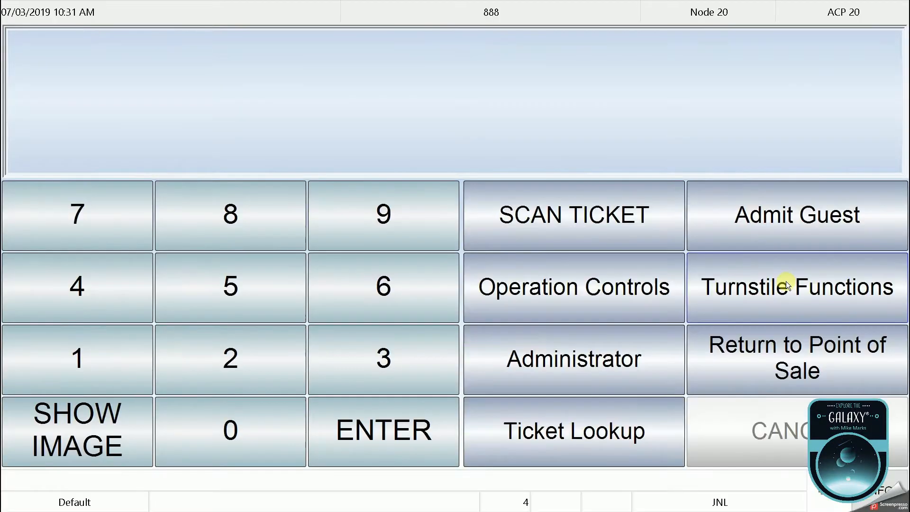
{"action": "type", "text": "12020000000162"}
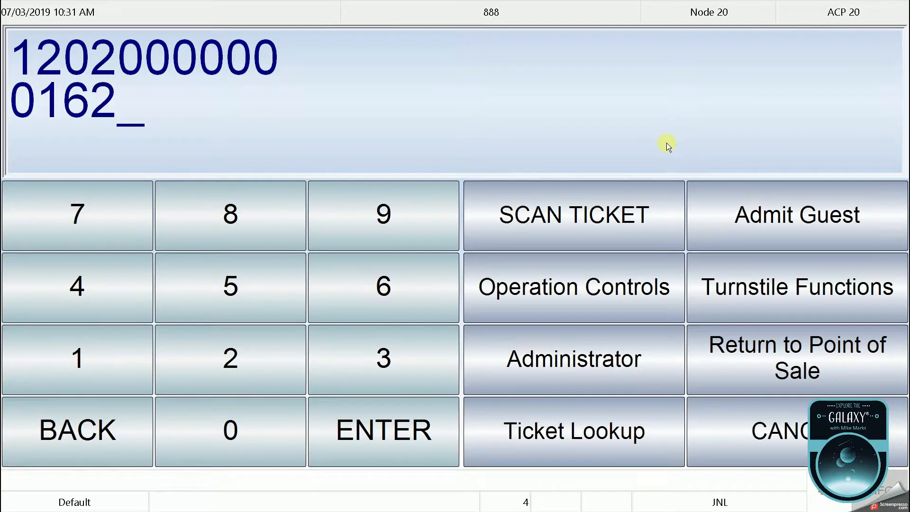
{"action": "key", "text": "Return"}
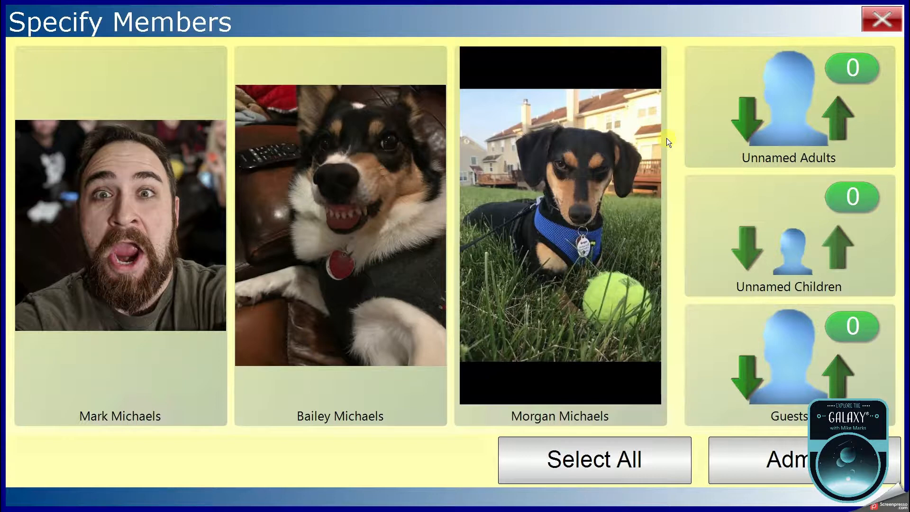
{"action": "left_click", "coordinate": [144, 235]}
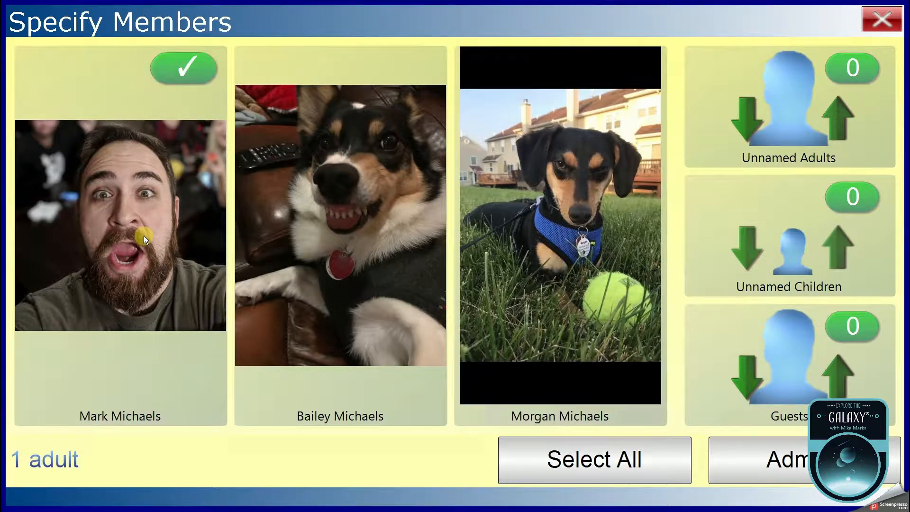
{"action": "left_click", "coordinate": [570, 249]}
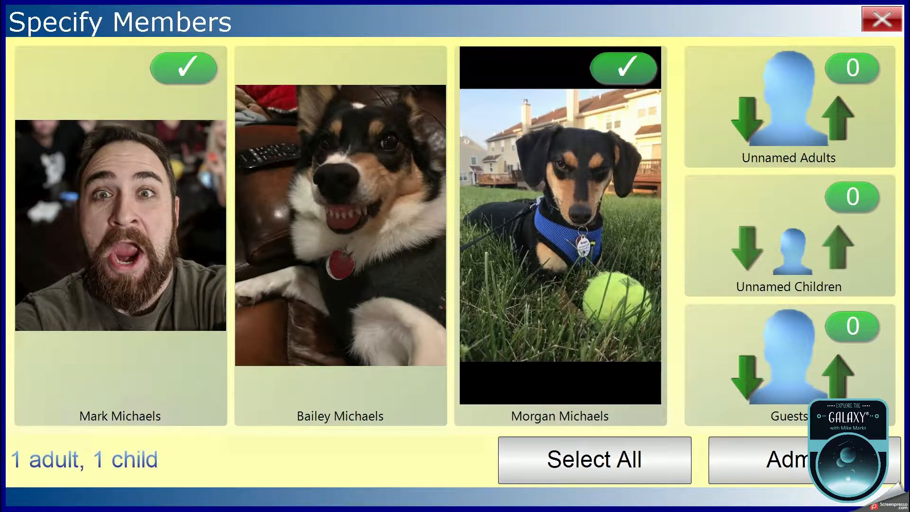
{"action": "left_click", "coordinate": [800, 463]}
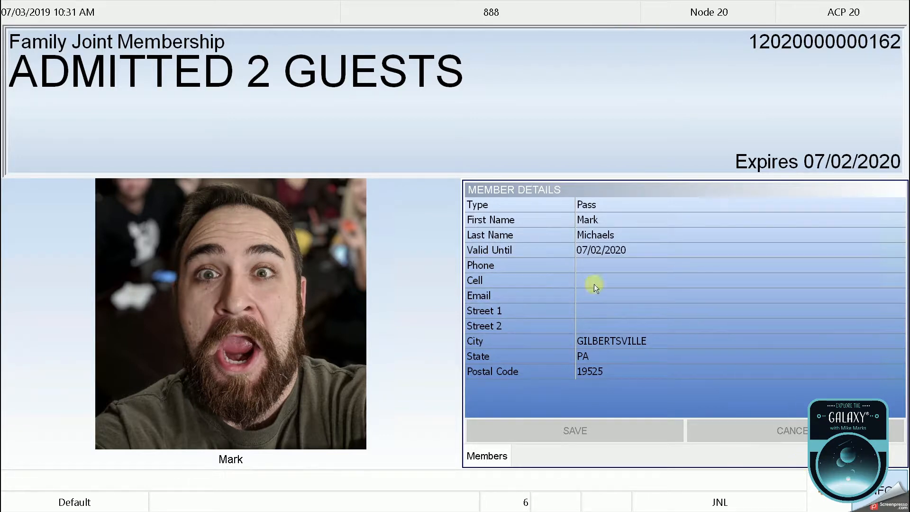
{"action": "left_click", "coordinate": [610, 150]}
{"action": "left_click", "coordinate": [838, 368]}
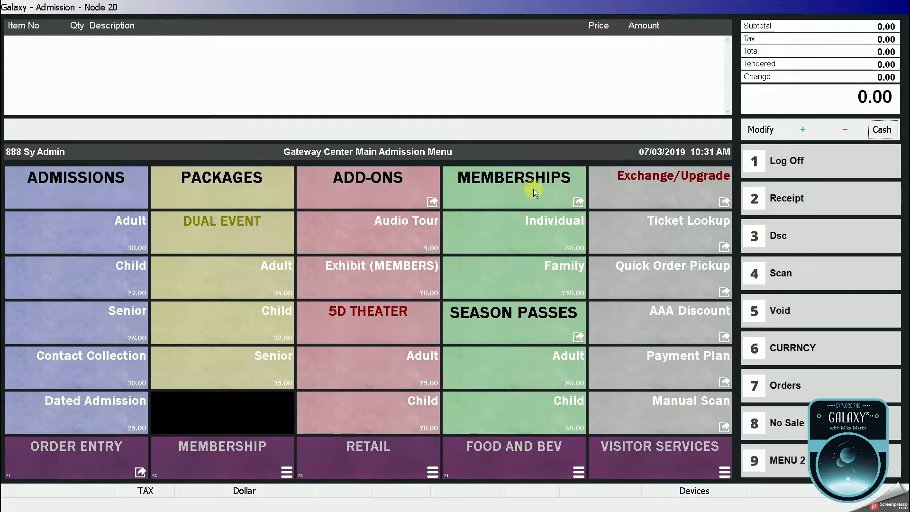
{"action": "left_click", "coordinate": [529, 189]}
{"action": "type", "text": "12020000000162"}
{"action": "key", "text": "Return"}
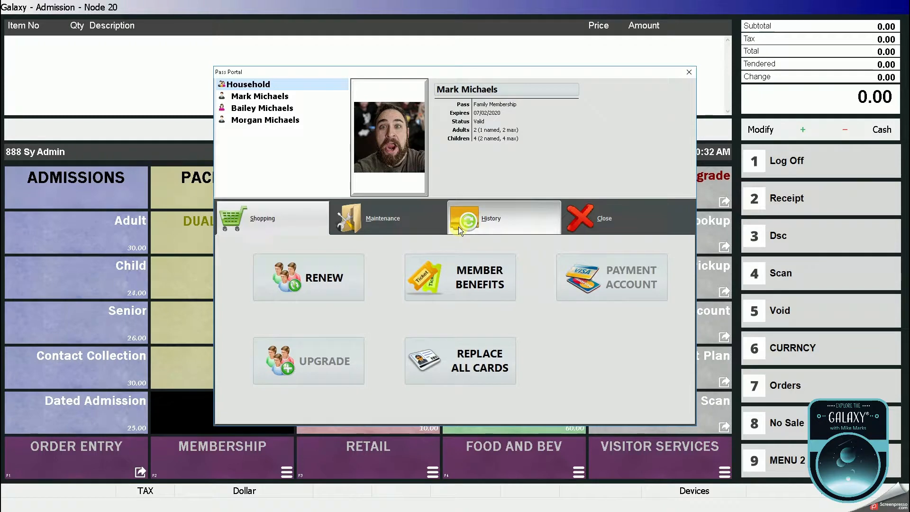
{"action": "left_click", "coordinate": [478, 277]}
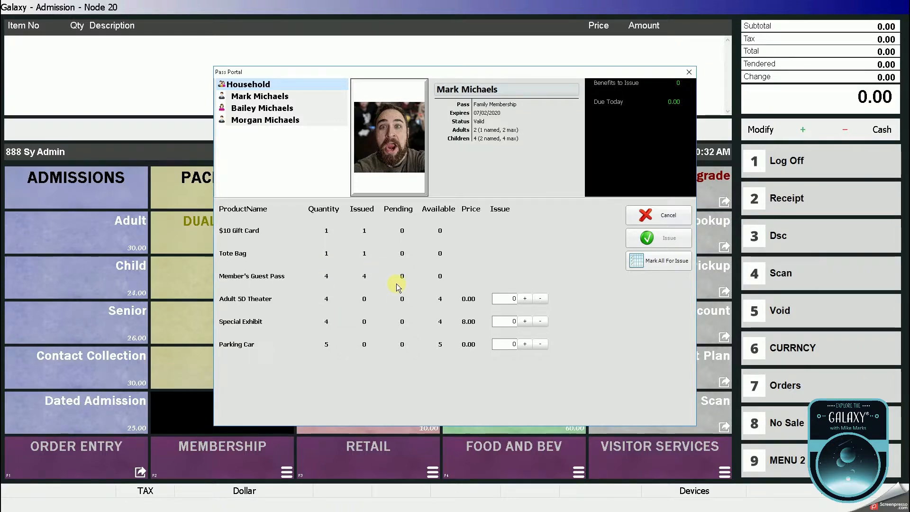
{"action": "left_click", "coordinate": [675, 217]}
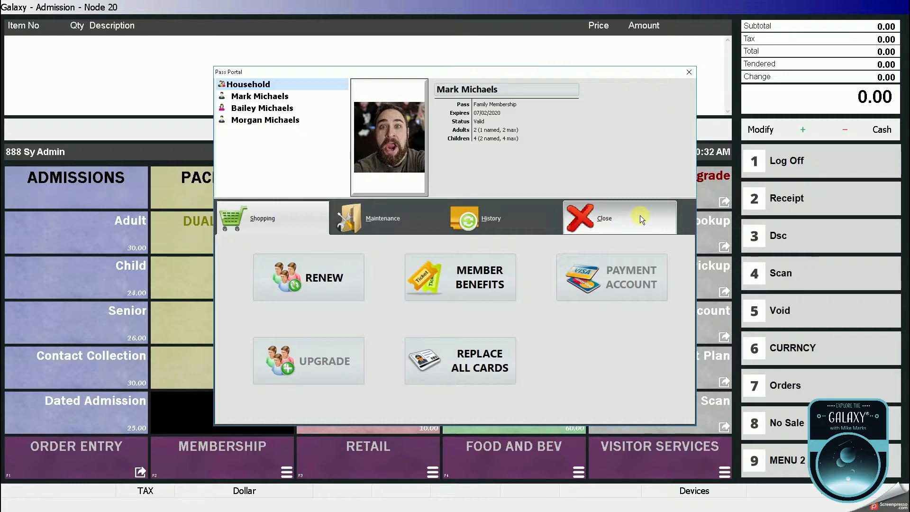
{"action": "left_click", "coordinate": [628, 220]}
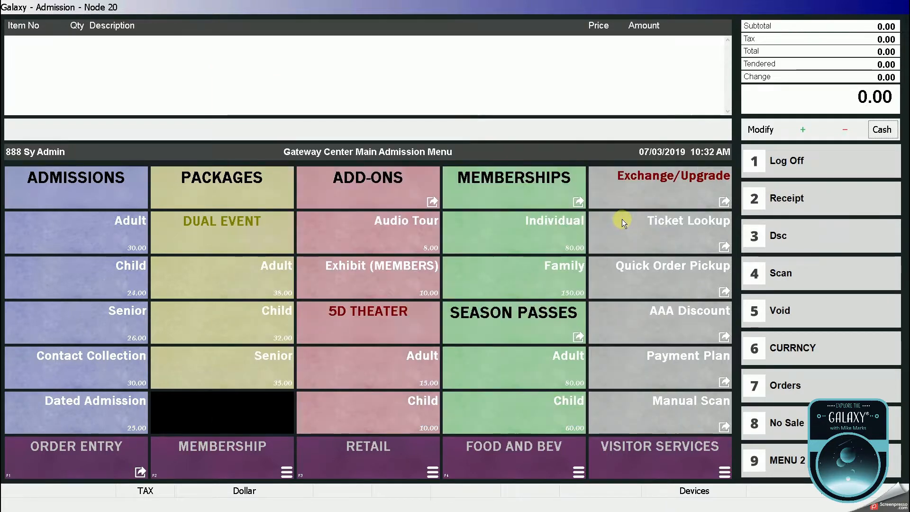
Look up the Family Membership ticket by its ticket number and display its Benefits list.
{"action": "left_click", "coordinate": [678, 236]}
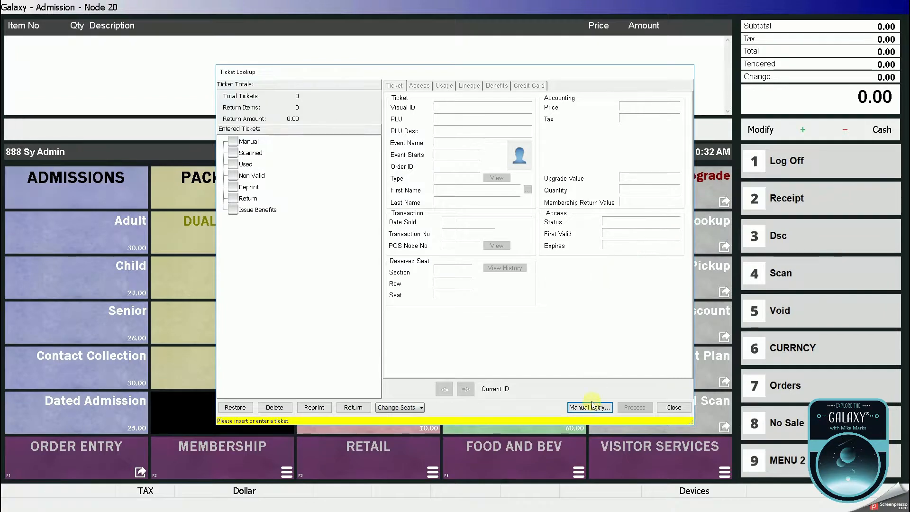
{"action": "left_click", "coordinate": [590, 406]}
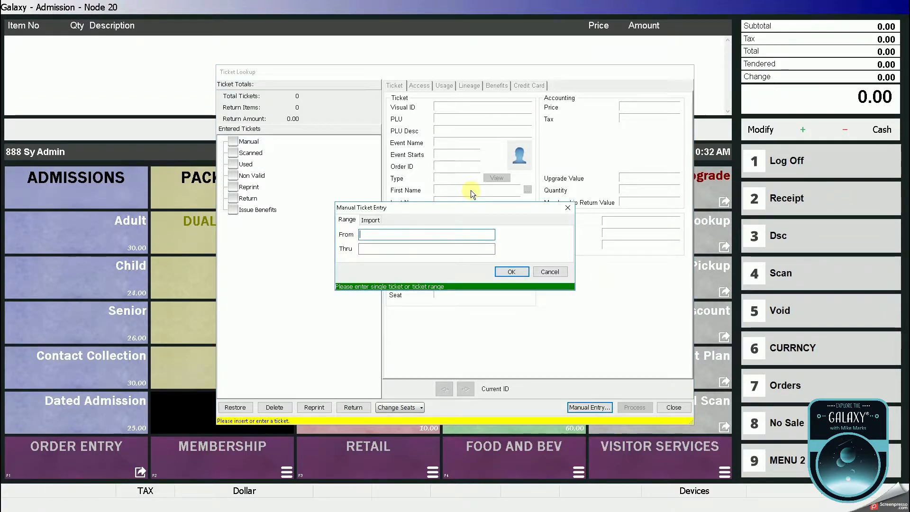
{"action": "type", "text": "12345678901234"}
{"action": "key", "text": "Return"}
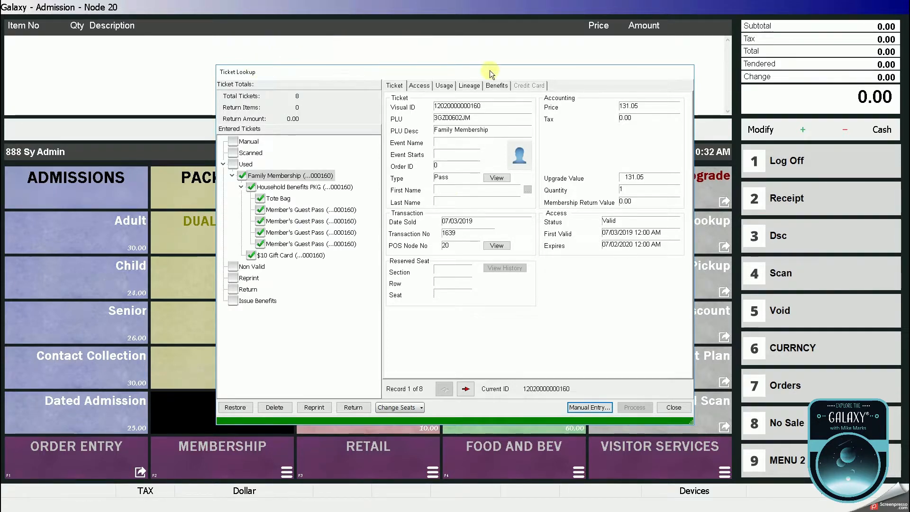
{"action": "left_click", "coordinate": [497, 86]}
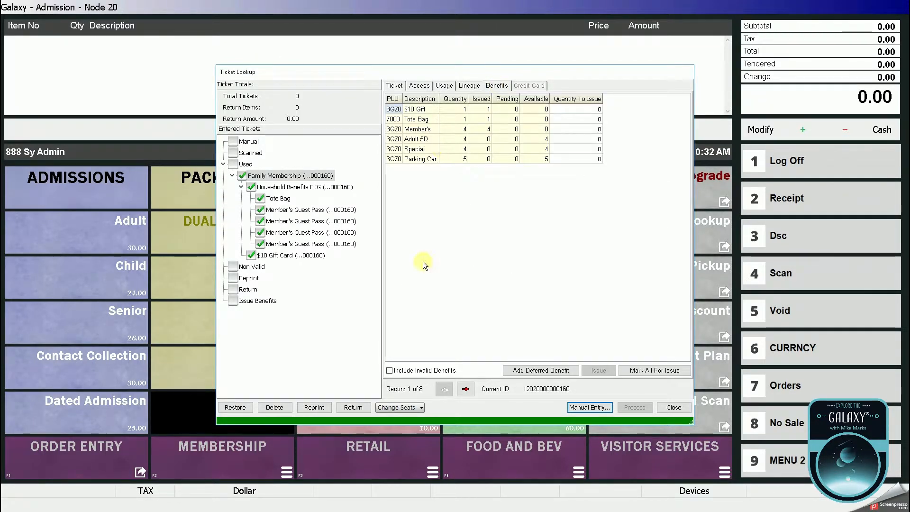
{"action": "left_click", "coordinate": [570, 372]}
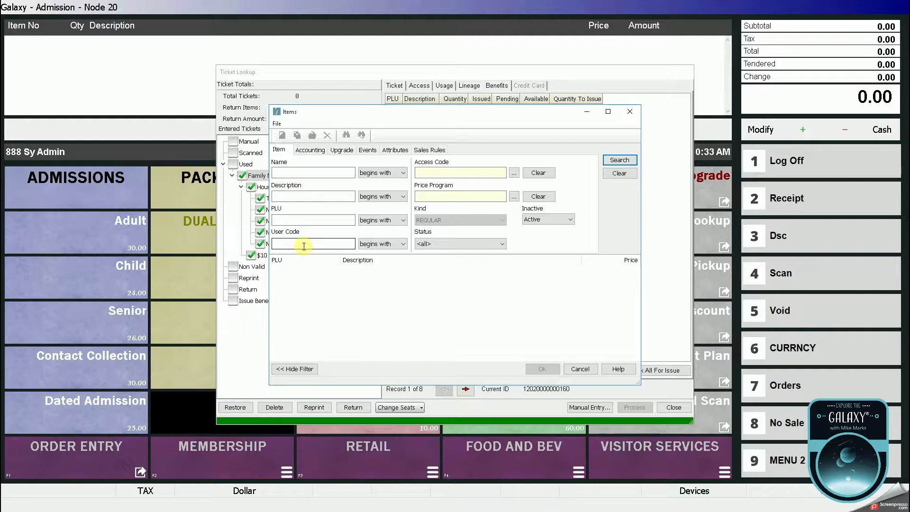
Add an 'Adult GA - Member's Guest' deferred benefit, found by user code S1E3, to the membership.
{"action": "left_click", "coordinate": [303, 246]}
{"action": "type", "text": "S1E3"}
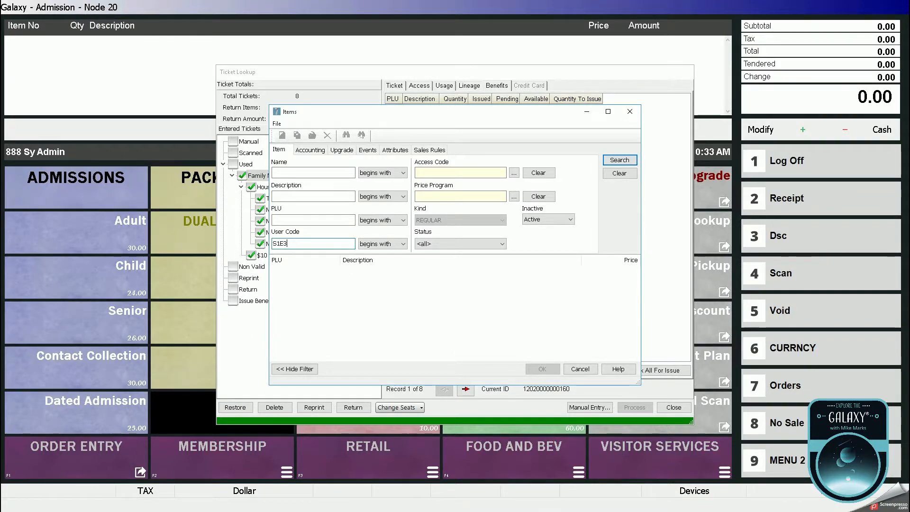
{"action": "key", "text": "Return"}
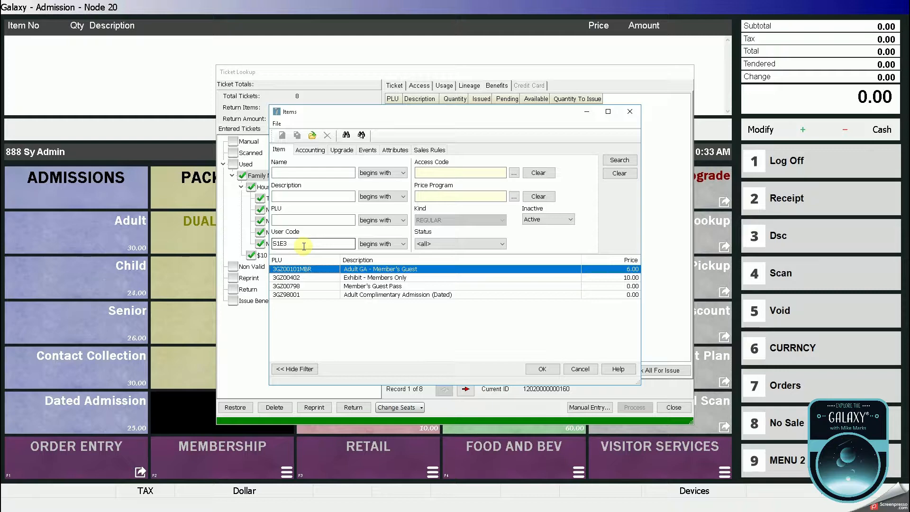
{"action": "left_click", "coordinate": [436, 286]}
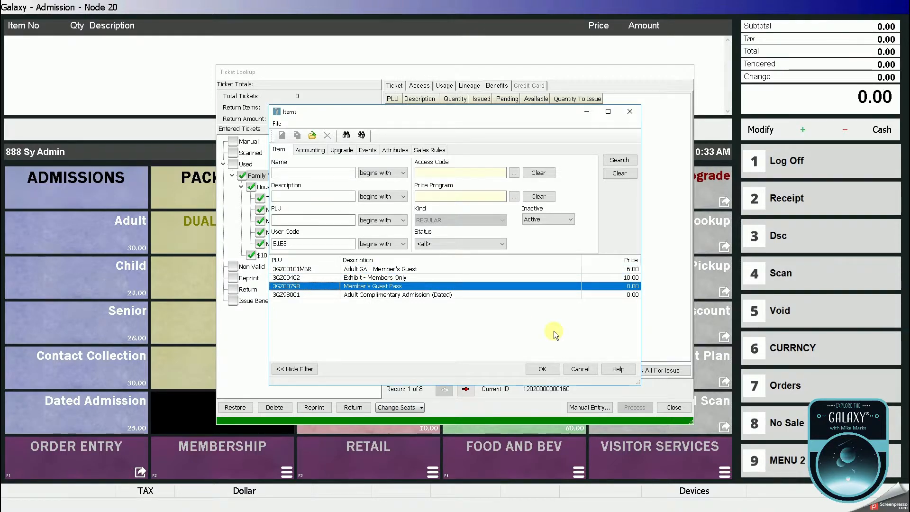
{"action": "left_click", "coordinate": [541, 269]}
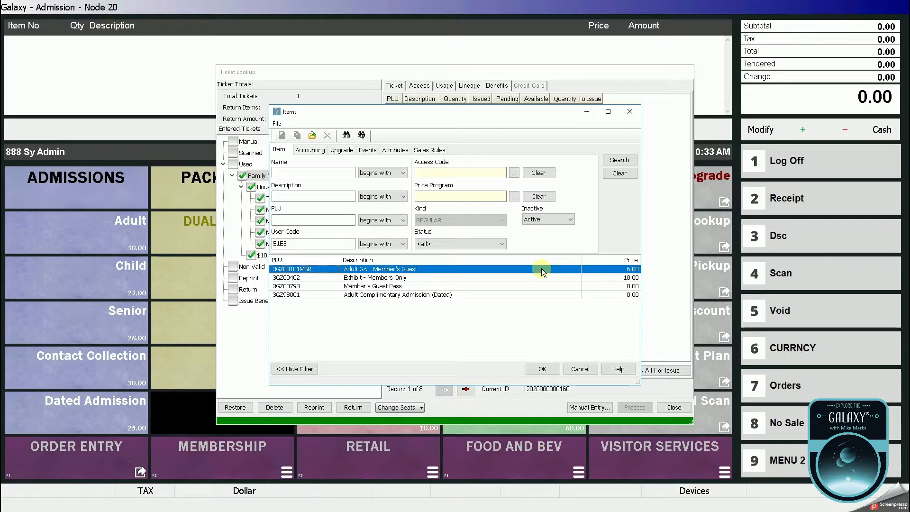
{"action": "left_click", "coordinate": [550, 368]}
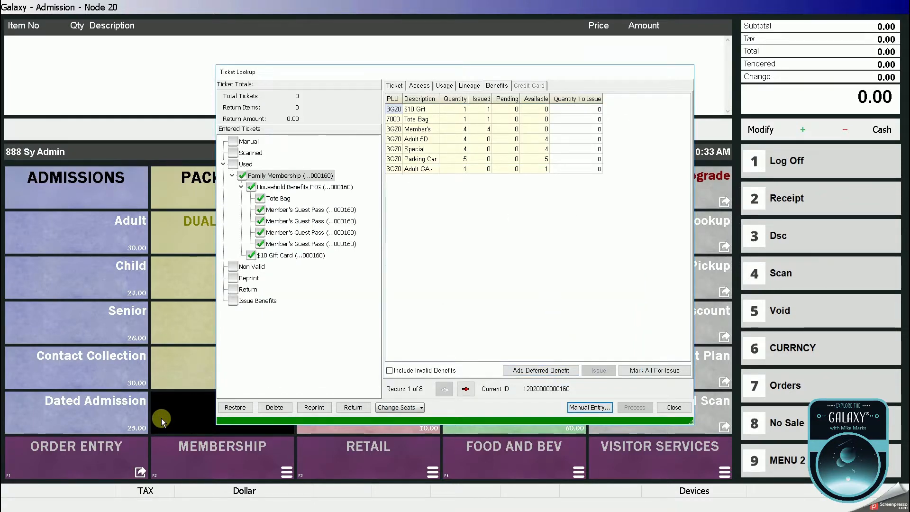
{"action": "left_click", "coordinate": [426, 168]}
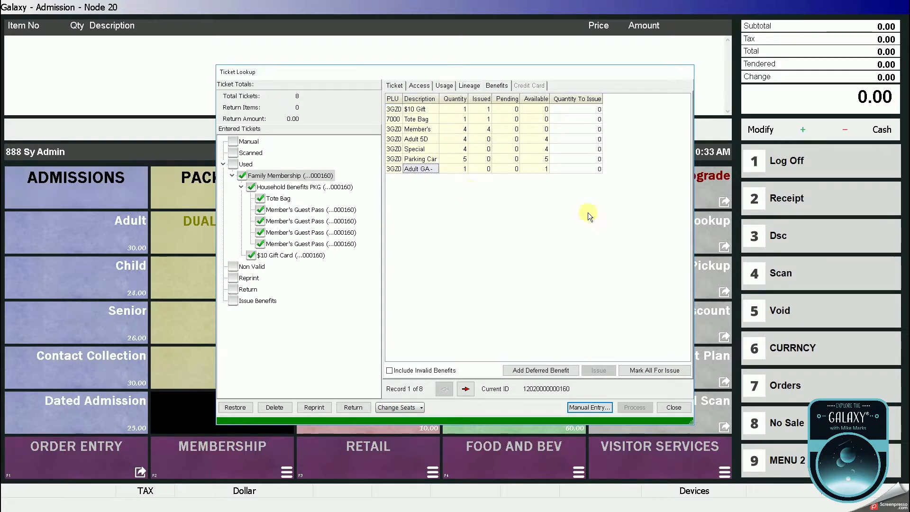
{"action": "left_click", "coordinate": [690, 409]}
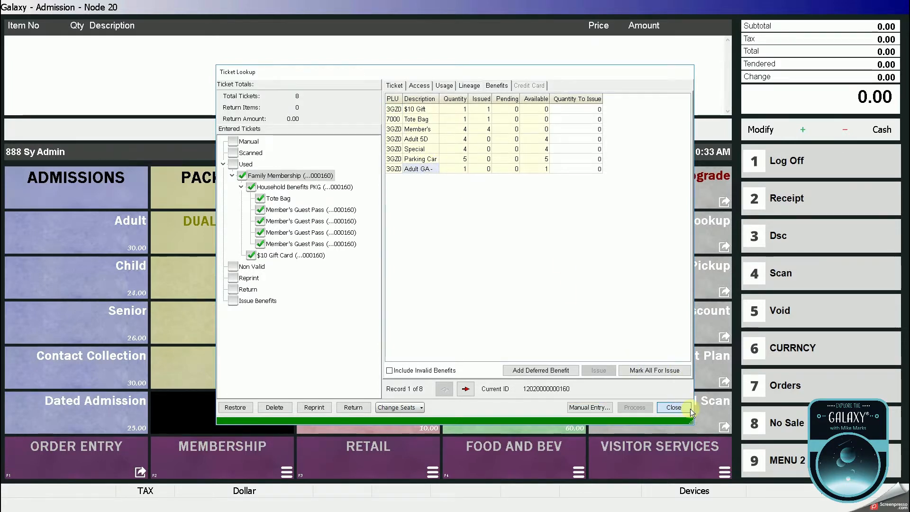
{"action": "left_click", "coordinate": [674, 407]}
Issue all of the member's benefits as the Household Benefits PKG and pay 6.00 in cash.
{"action": "left_click", "coordinate": [515, 178]}
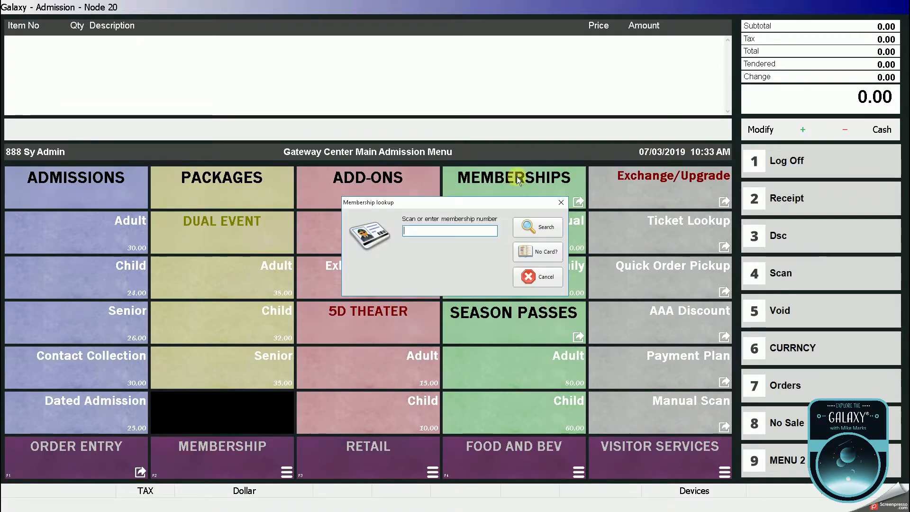
{"action": "type", "text": "1000000000001"}
{"action": "key", "text": "Return"}
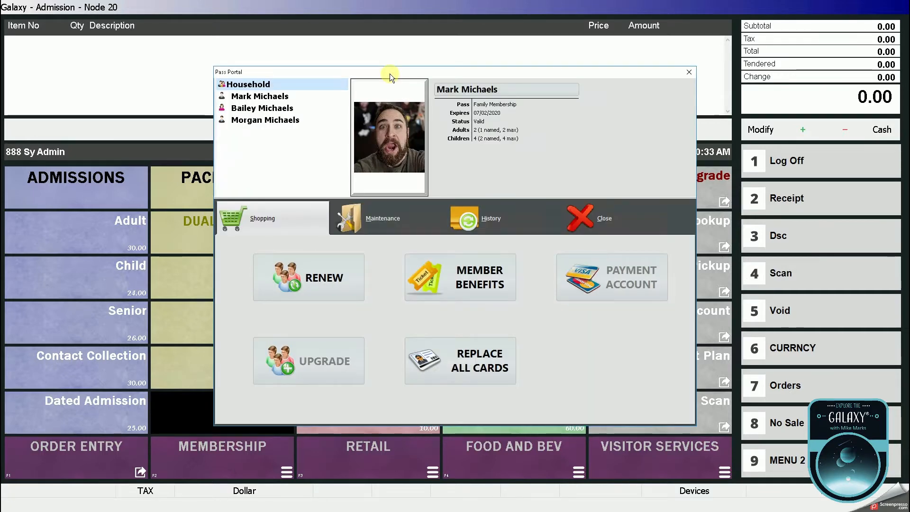
{"action": "left_click", "coordinate": [473, 275]}
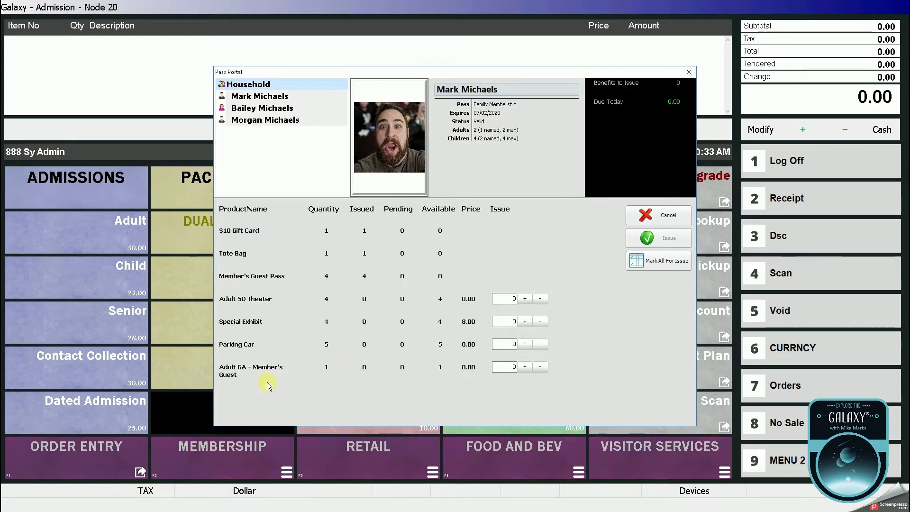
{"action": "left_click", "coordinate": [658, 257]}
{"action": "left_click", "coordinate": [659, 238]}
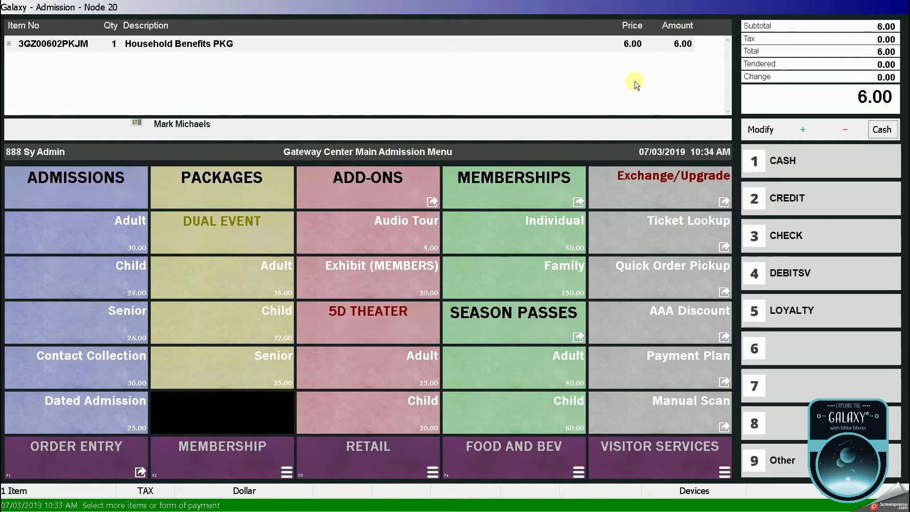
{"action": "key", "text": "1"}
{"action": "key", "text": "Return"}
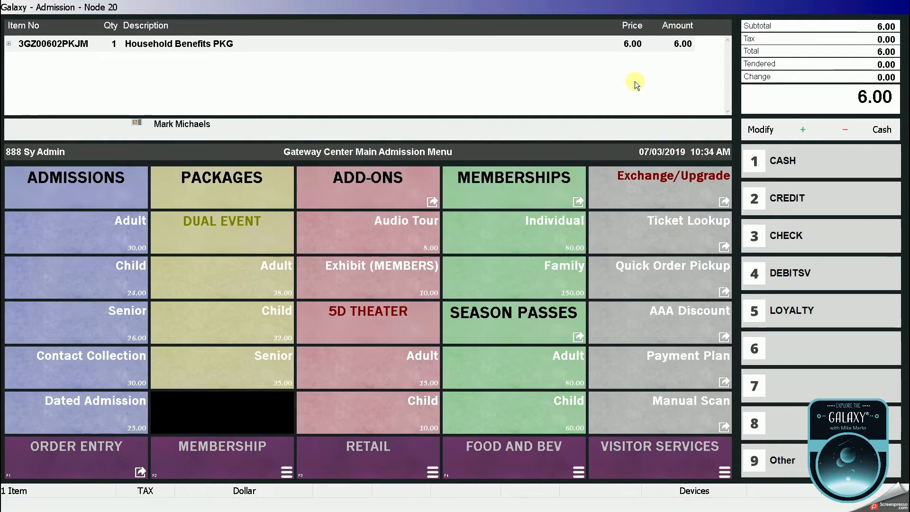